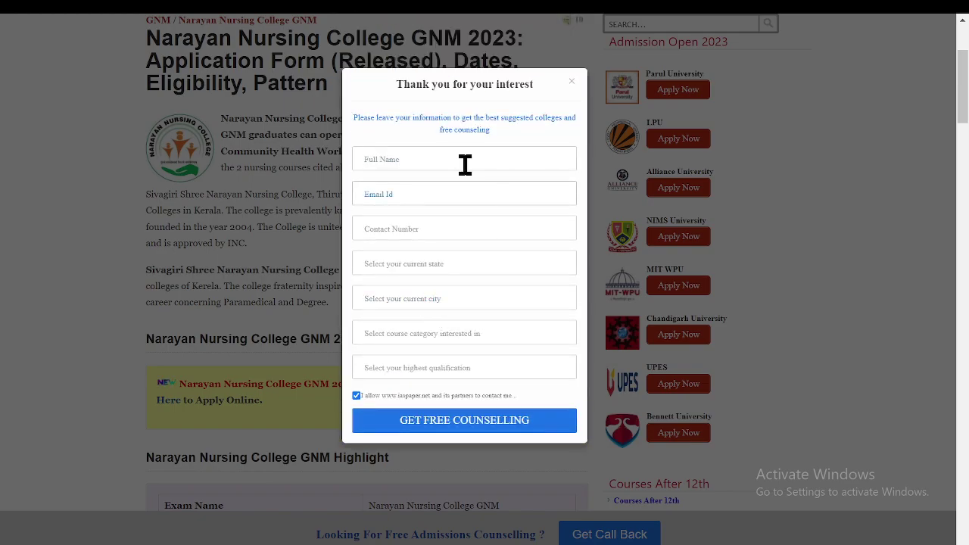
- Fill in the full name, email address and contact number in the free counselling form
left_click(459, 157)
left_click(477, 220)
left_click(421, 195)
left_click(458, 264)
left_click(385, 228)
left_click(475, 263)
- Select Chhattisgarh, Rajnandangoan, Hotel Management / Hospitality and Studying/Completed 12th as state, city, course category and qualification in the counselling form
left_click(379, 265)
left_click(409, 325)
left_click(415, 302)
left_click(416, 241)
left_click(422, 335)
left_click(424, 288)
left_click(435, 368)
left_click(446, 415)
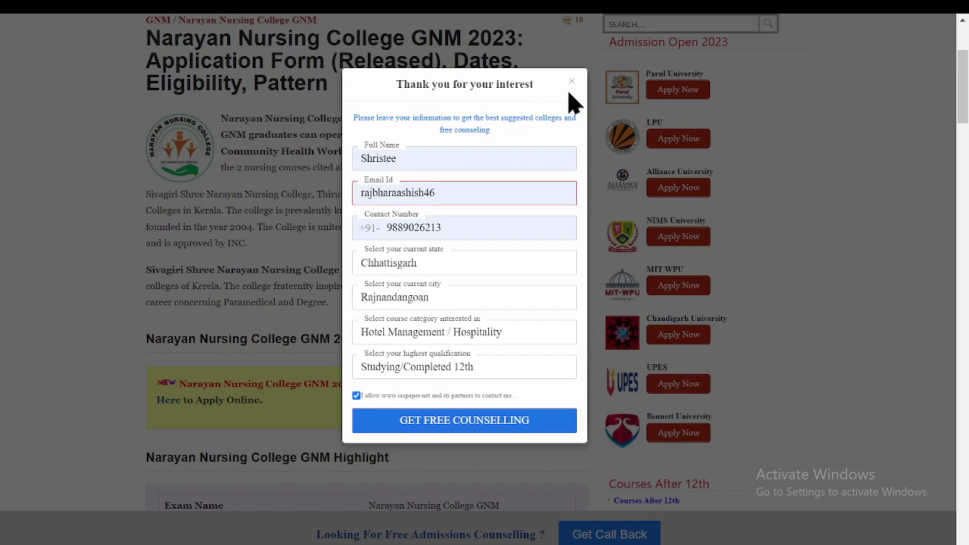
- Close the counselling form and open the online application link for the Narayan Nursing College GNM 2023 form
left_click(571, 81)
scroll(287, 366, "down", 2)
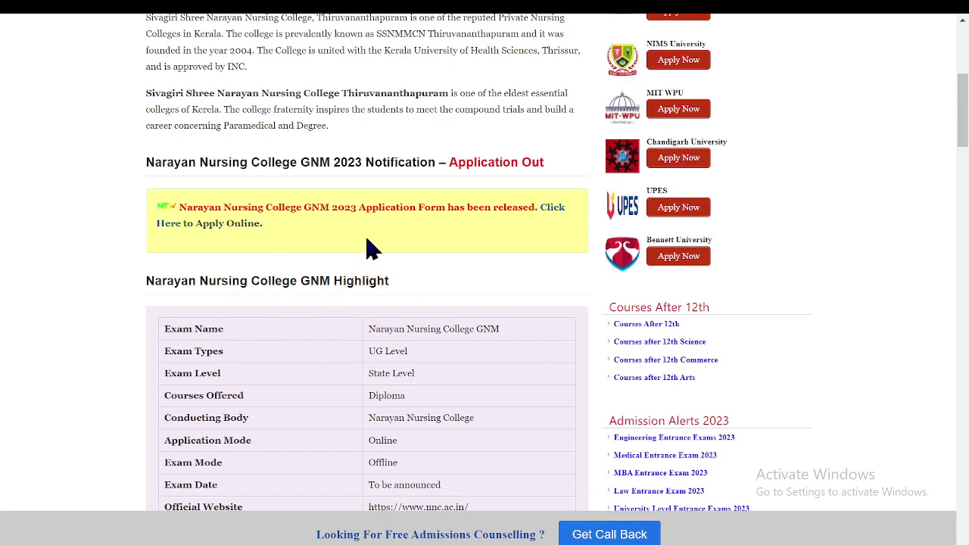
left_click_drag(283, 160, 536, 149)
left_click(370, 152)
left_click(558, 207)
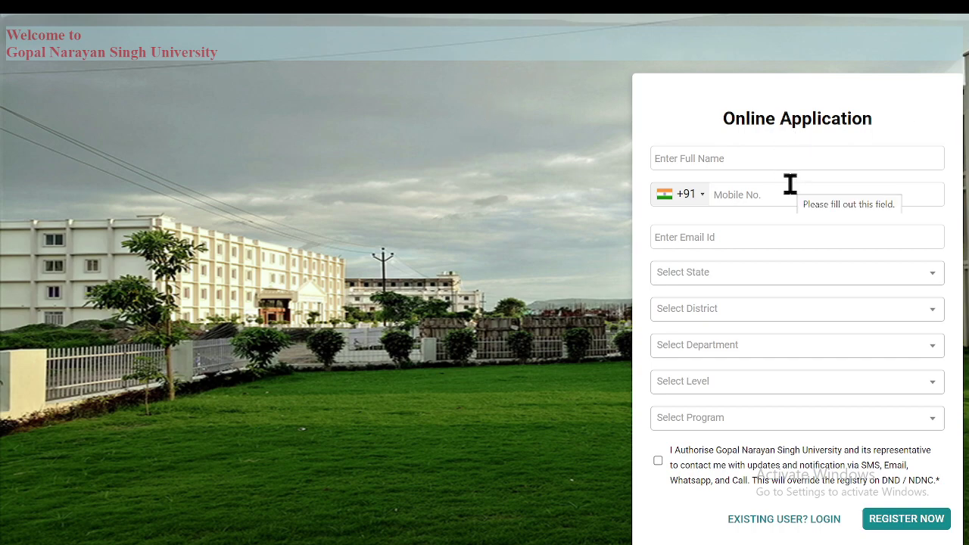
- Select Assam as the state and Karimganj as the district in the online application
left_click(760, 281)
left_click(749, 383)
left_click(719, 310)
left_click(729, 403)
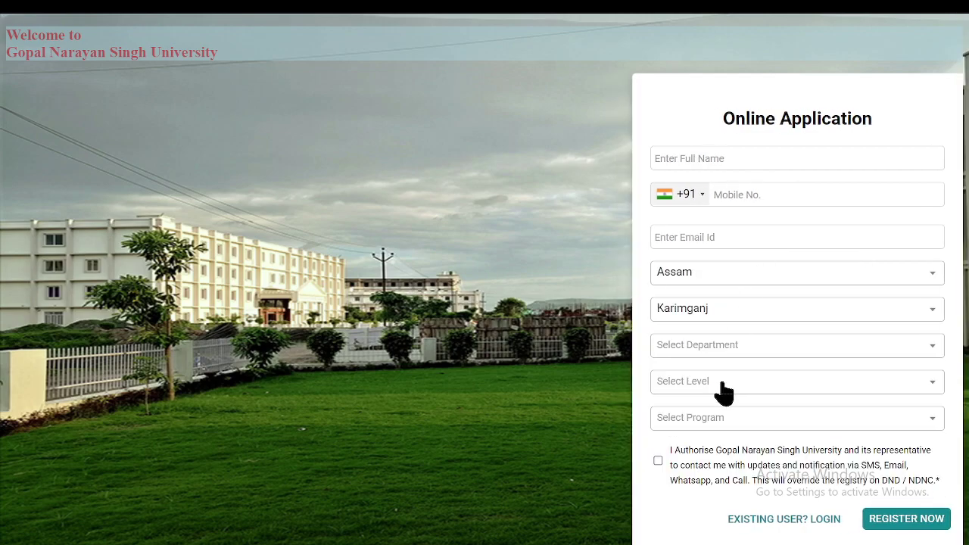
- Choose Faculty of Commerce, Doctoral Programme (Ph.D) and PHD In Commerce as department, level and program, and authorise contact by the university
left_click(719, 346)
left_click(719, 434)
left_click(695, 382)
left_click(764, 381)
left_click(749, 471)
left_click(707, 384)
left_click(716, 405)
left_click(714, 418)
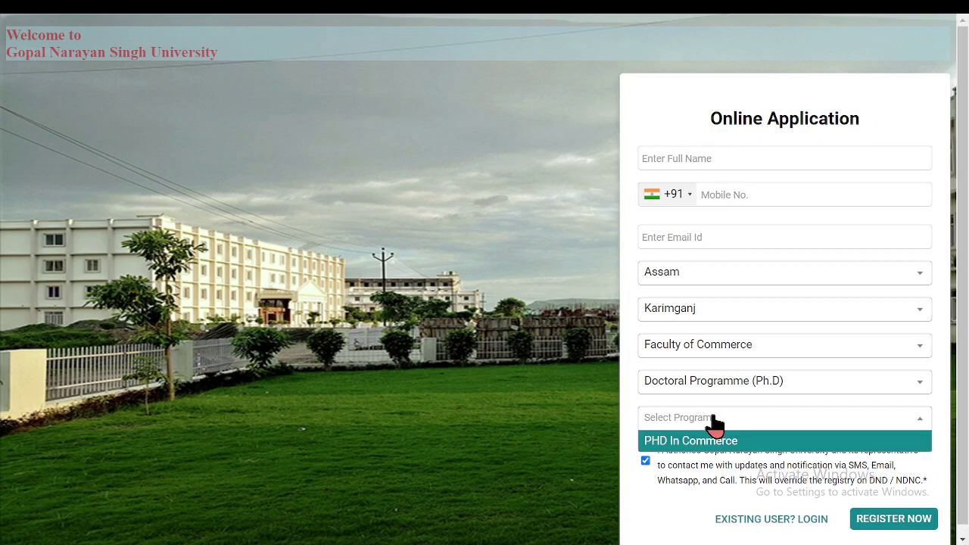
left_click(705, 444)
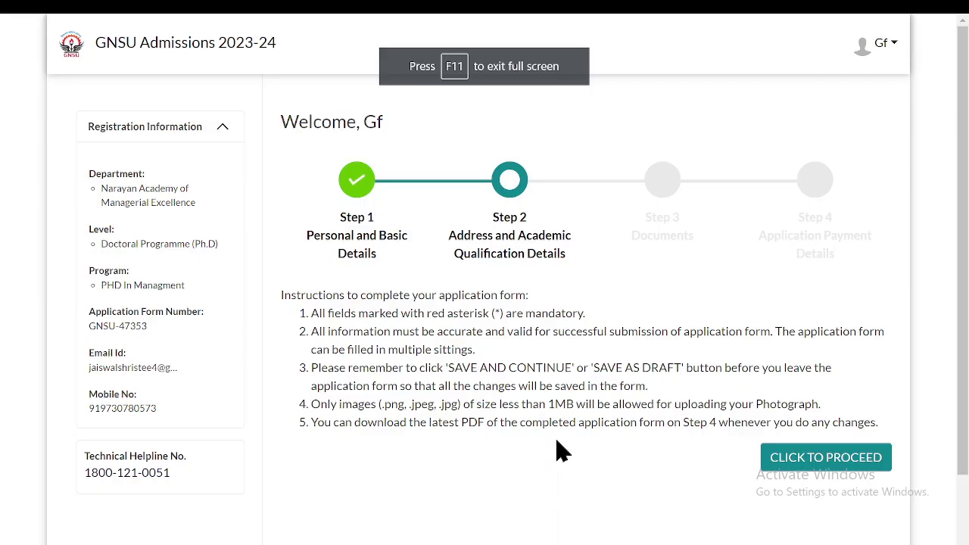
- Proceed from the application instructions to the Personal and Basic Details form
scroll(556, 450, "down", 1)
scroll(564, 439, "up", 1)
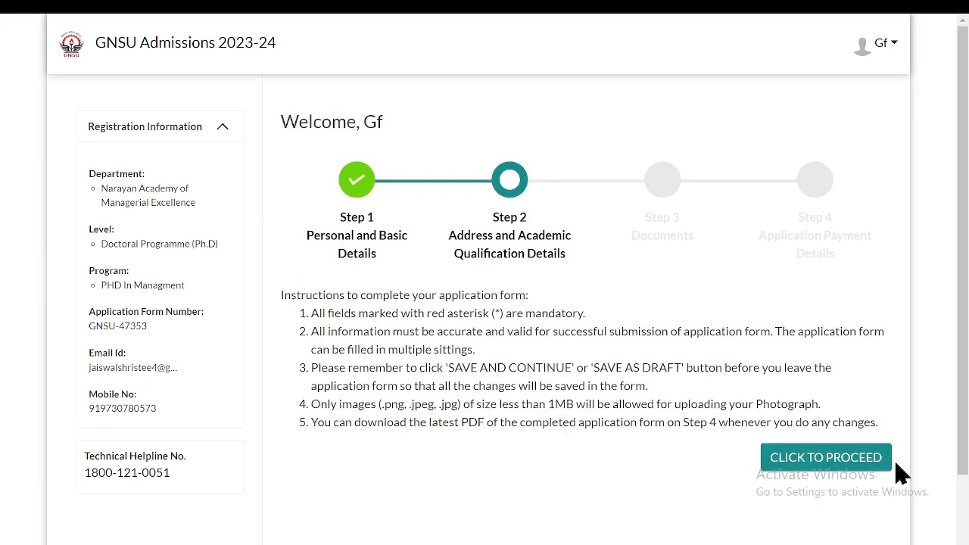
left_click(861, 463)
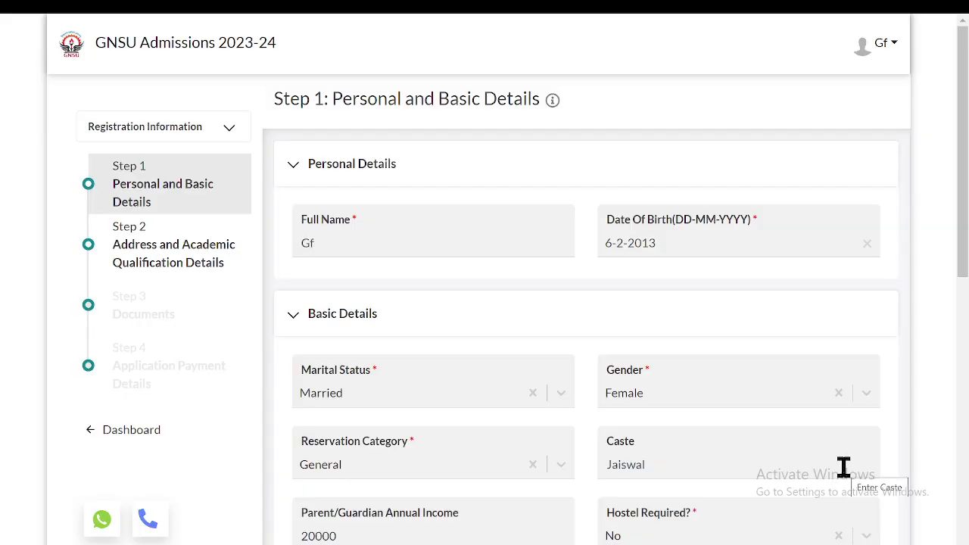
- Review the personal, basic and father's details, and save them to continue to the address and academic qualification step
scroll(580, 407, "down", 8)
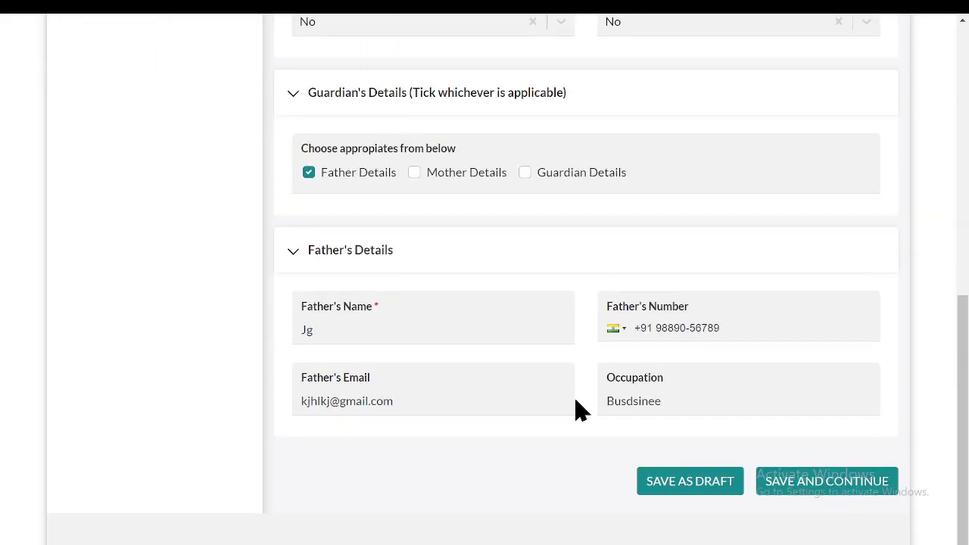
scroll(576, 405, "up", 10)
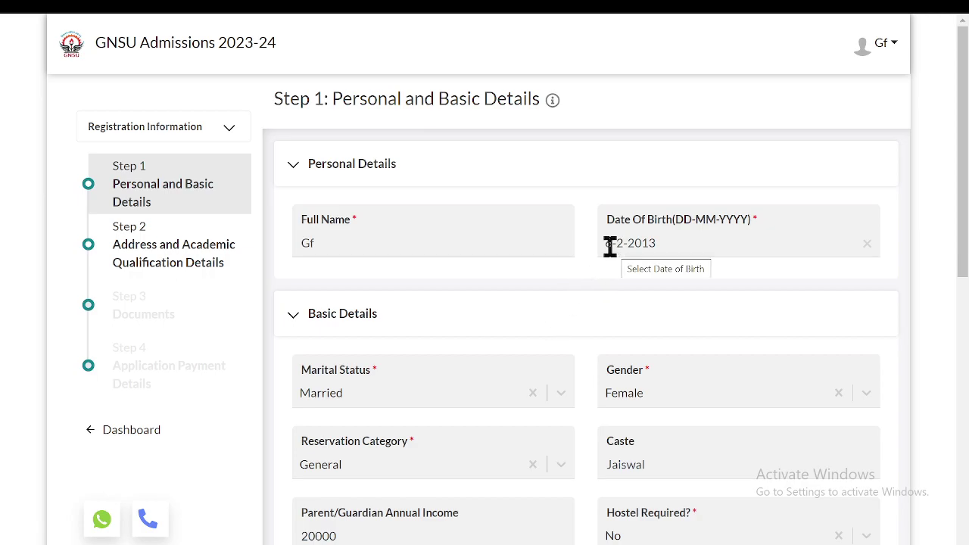
scroll(493, 335, "down", 3)
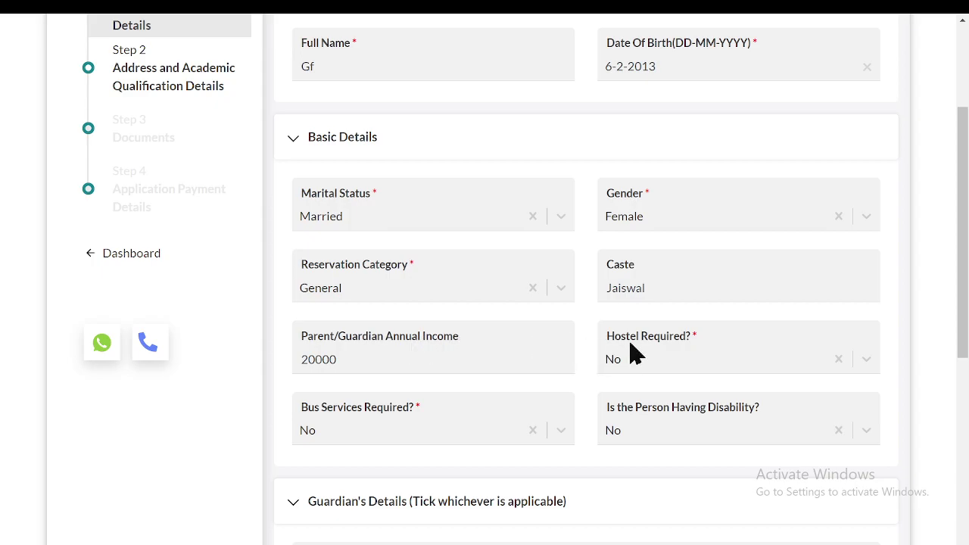
scroll(321, 432, "down", 2)
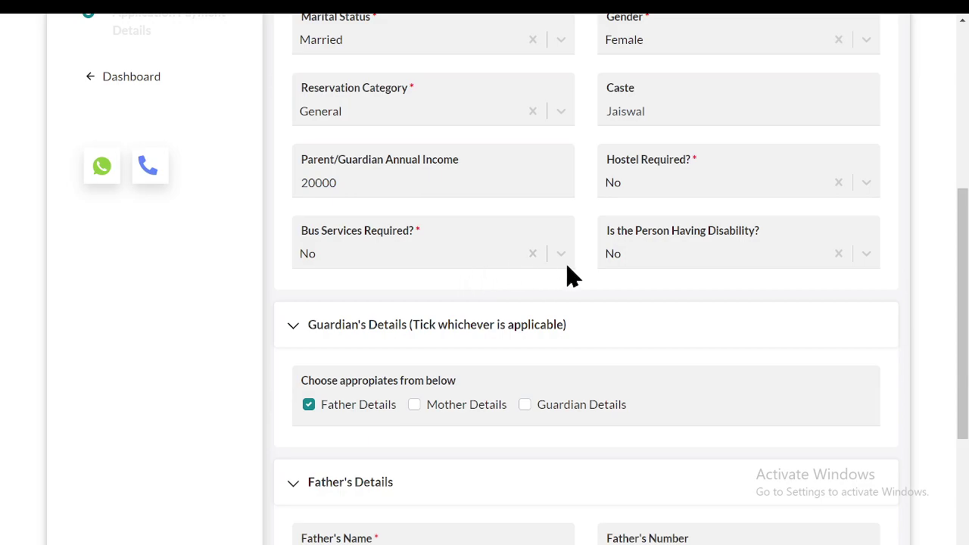
scroll(676, 286, "down", 2)
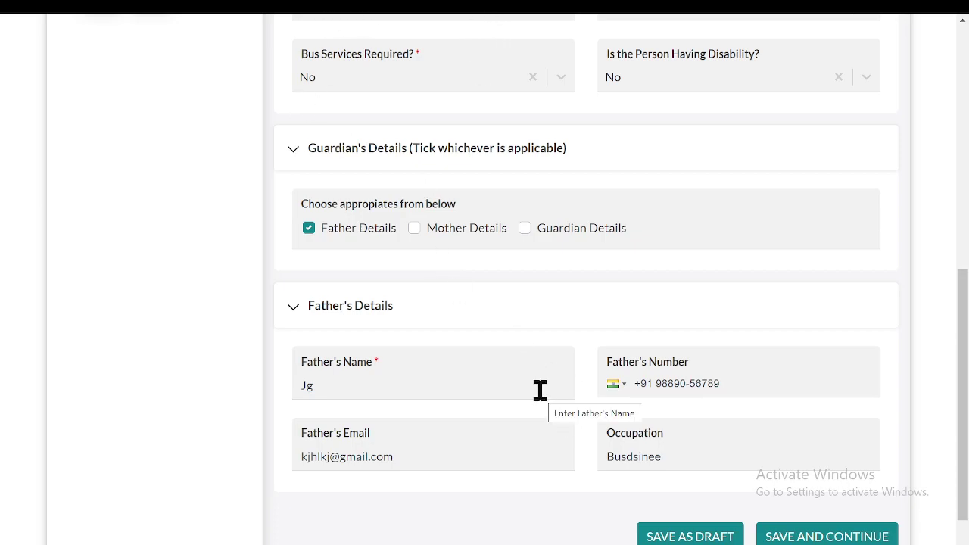
scroll(539, 387, "down", 1)
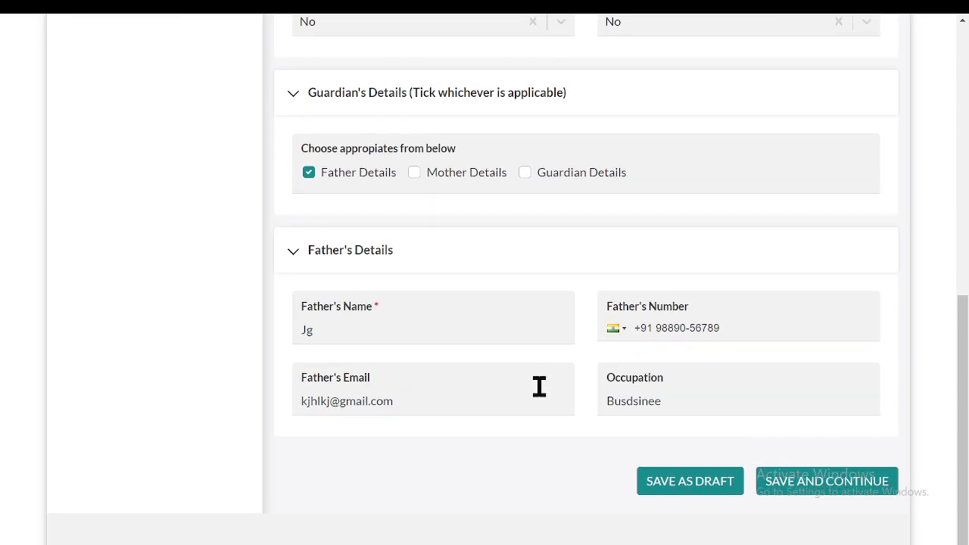
left_click(823, 490)
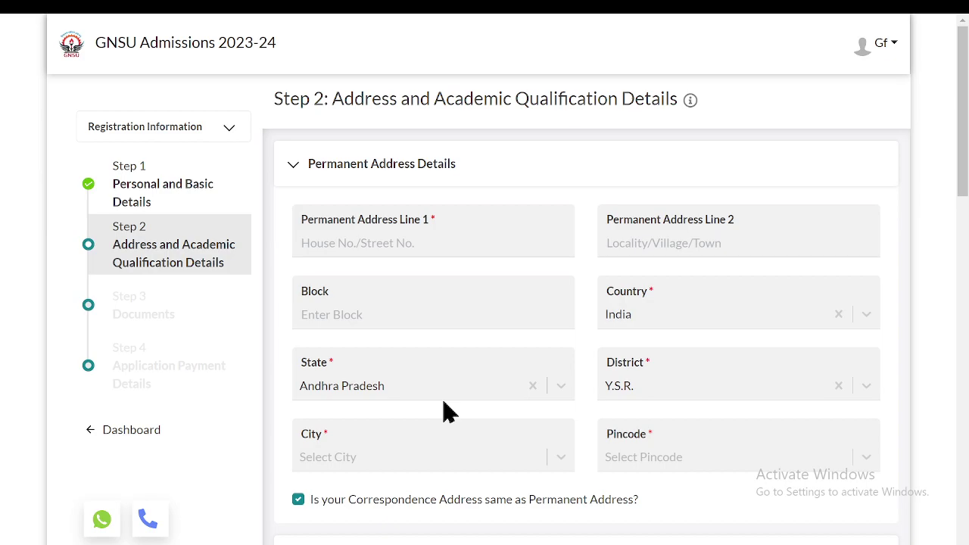
- Fill in both permanent address lines and the block number in the Permanent Address Details
left_click(341, 246)
left_click(447, 246)
type("Hgihuy")
left_click(640, 240)
type("Tyikkj")
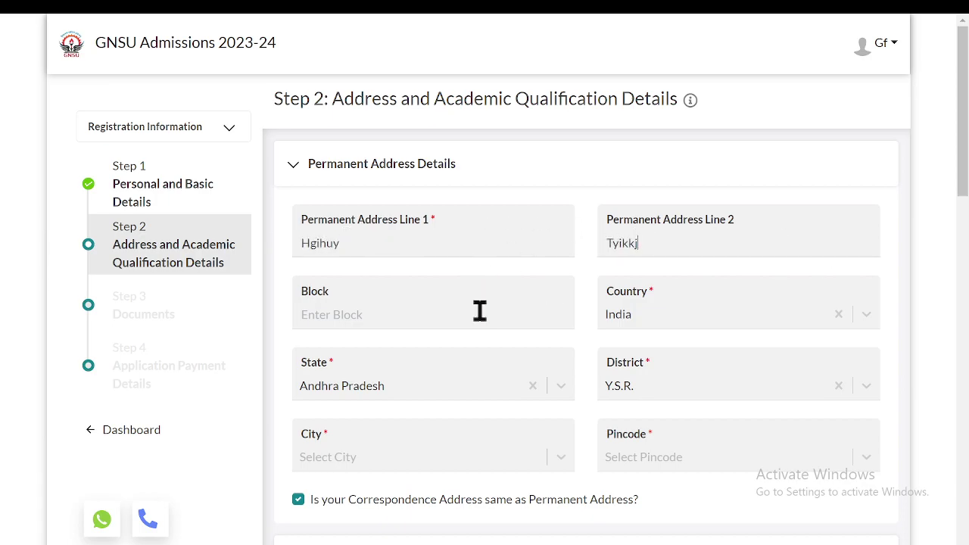
type("5")
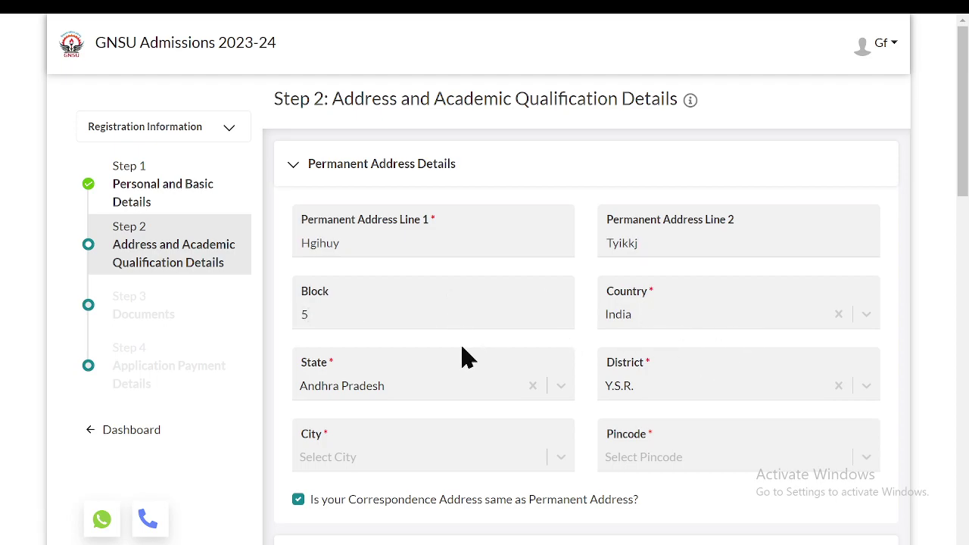
- Select the city and the pincode for the permanent address
scroll(465, 358, "down", 2)
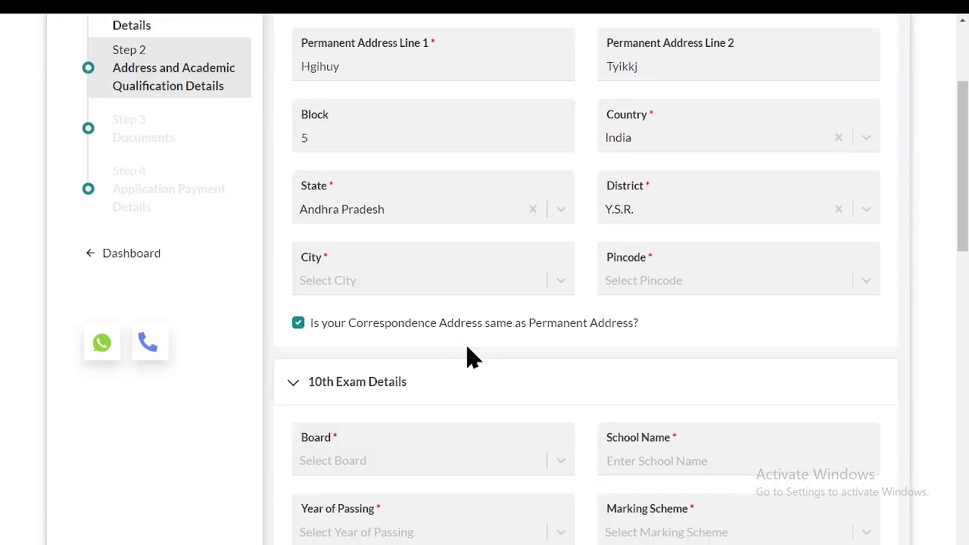
left_click(486, 289)
left_click(437, 453)
left_click(666, 288)
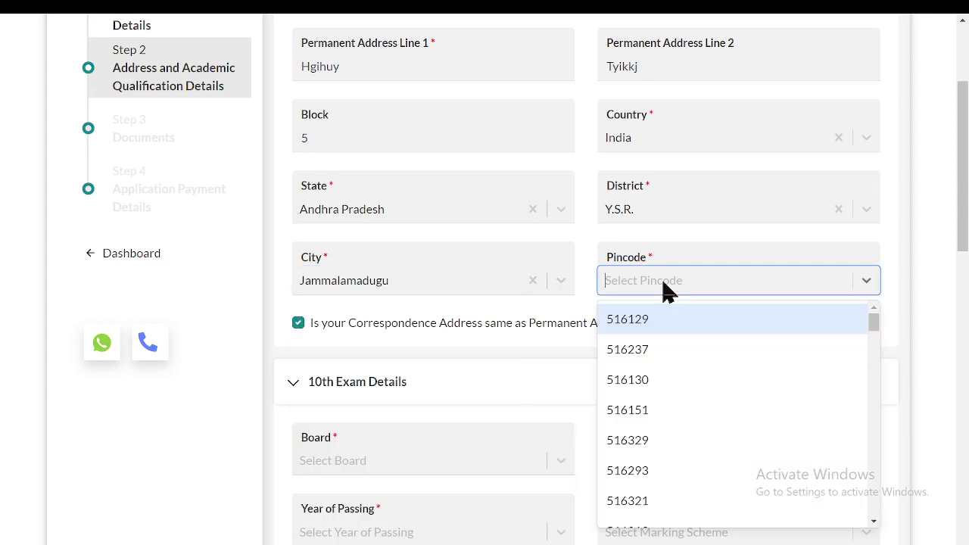
left_click(664, 350)
- Set the 10th exam board to Assam Sanskrit Board and enter Gfighkjyu as the school name
scroll(424, 326, "down", 2)
left_click(395, 283)
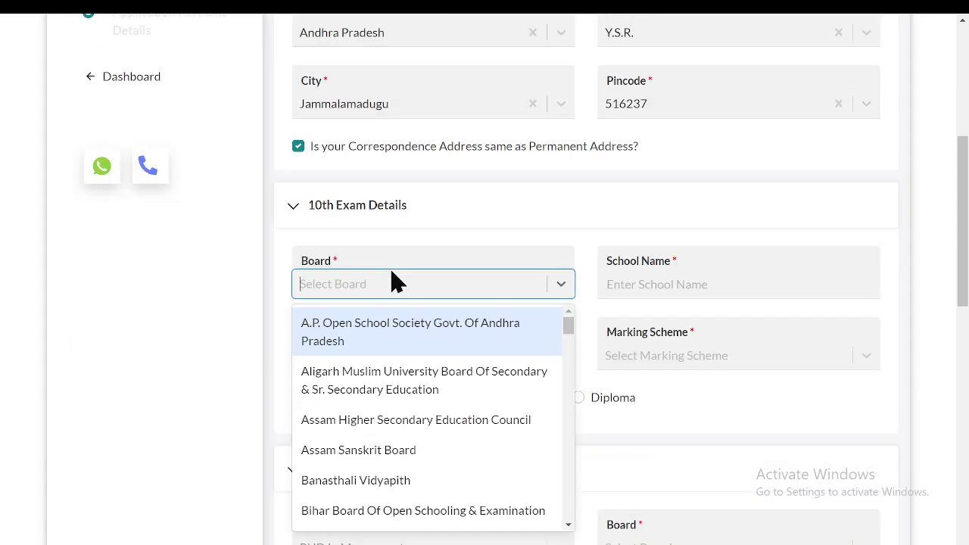
left_click(412, 450)
type("Gfighkjyu")
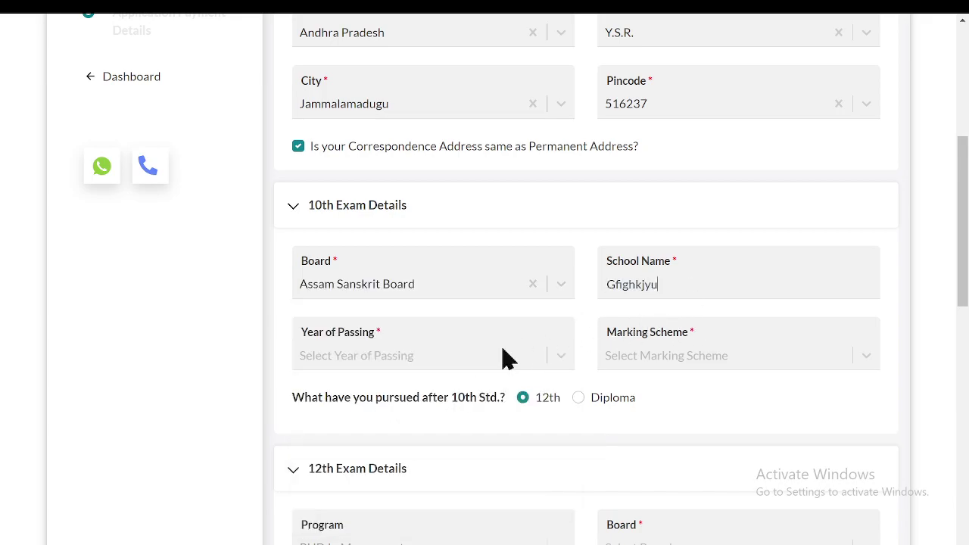
- Set the 10th exam's year of passing to 2016 and its marking scheme to CGPA out of 7
left_click(379, 360)
scroll(404, 425, "down", 20)
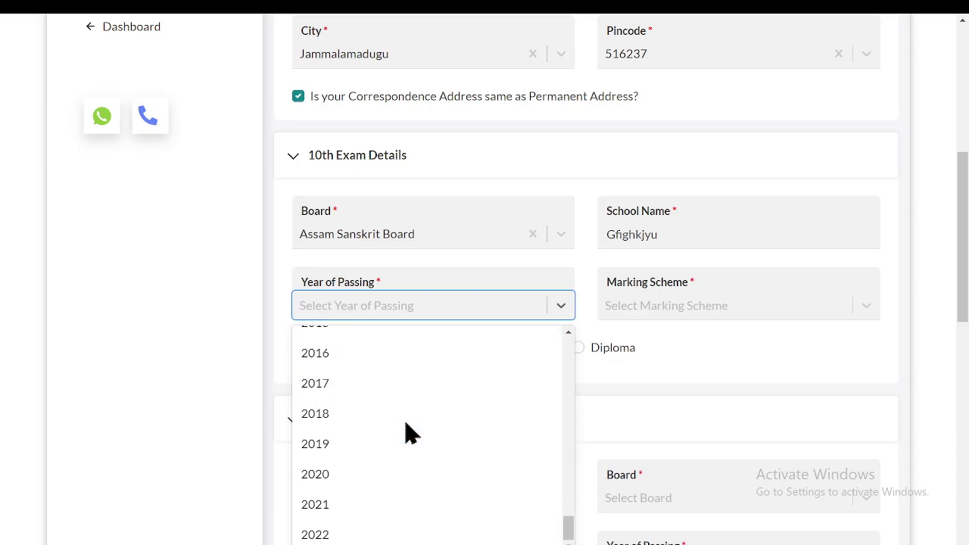
left_click(341, 356)
left_click(685, 305)
left_click(674, 404)
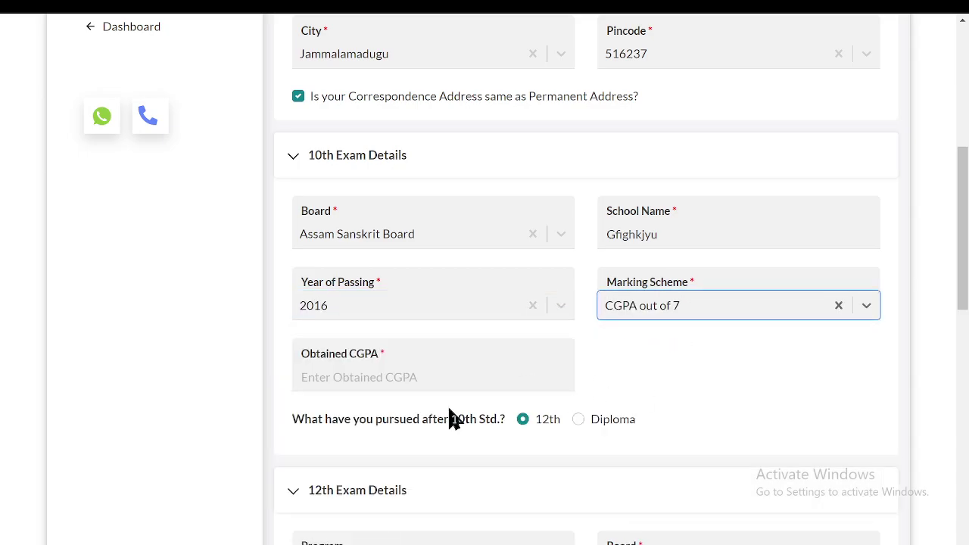
- Set the 12th exam board to Assam Sanskrit Board and enter Hgikgmk as the school or institute
scroll(454, 417, "down", 3)
scroll(318, 386, "down", 3)
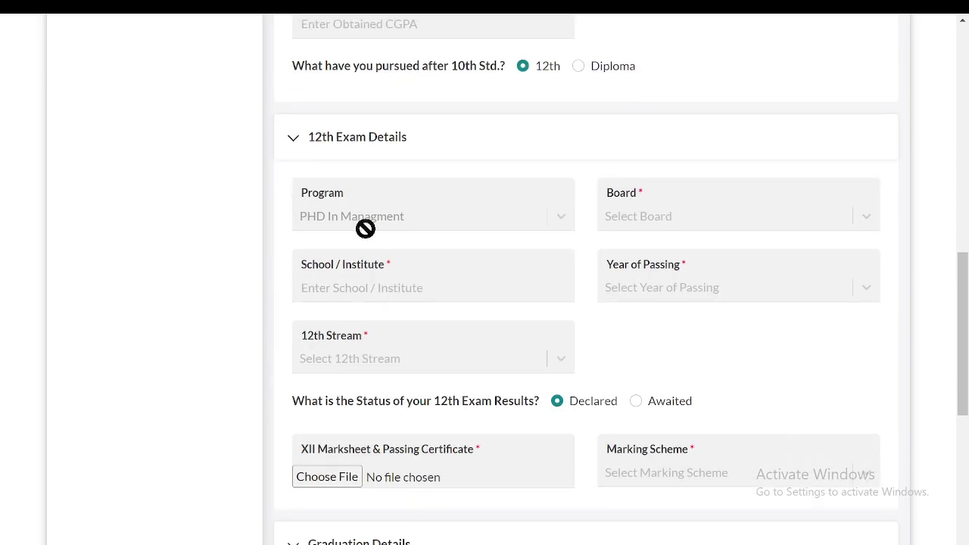
left_click(661, 219)
left_click(644, 381)
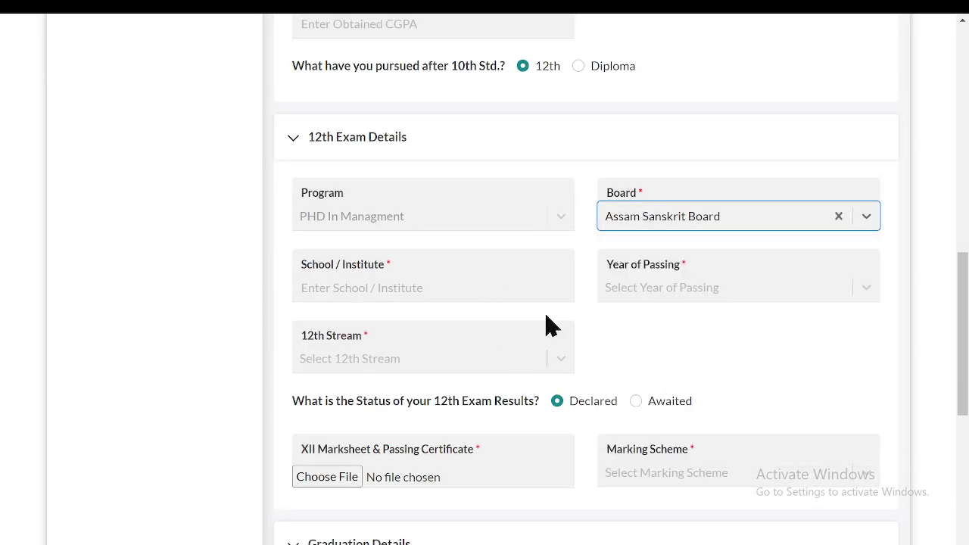
left_click(383, 282)
type("Hgikgmk")
- Select 2018 as the year of passing in the 12th Exam Details
left_click(670, 297)
scroll(687, 443, "down", 16)
scroll(687, 438, "down", 4)
scroll(687, 439, "down", 2)
left_click(637, 403)
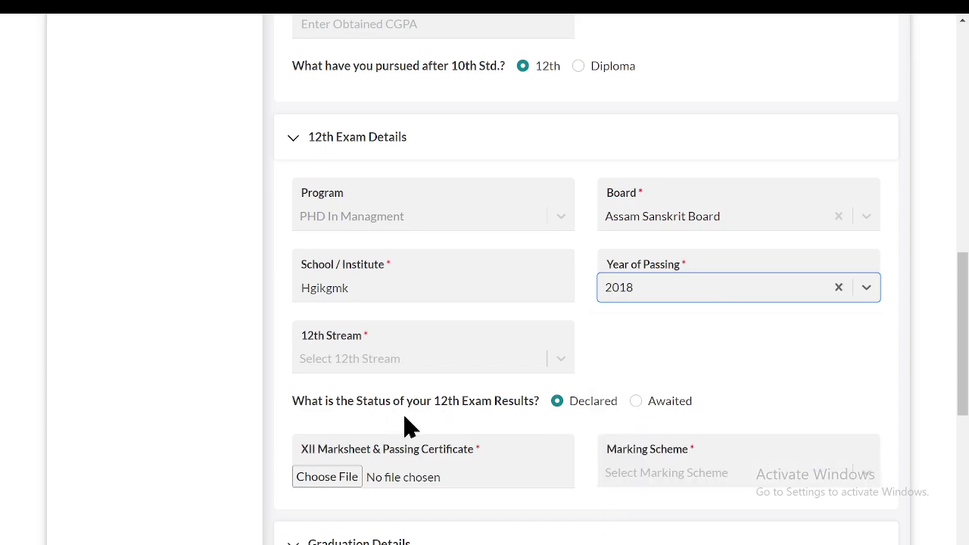
- Set the status of the 12th exam results to Awaited and try to save and continue
scroll(404, 427, "down", 2)
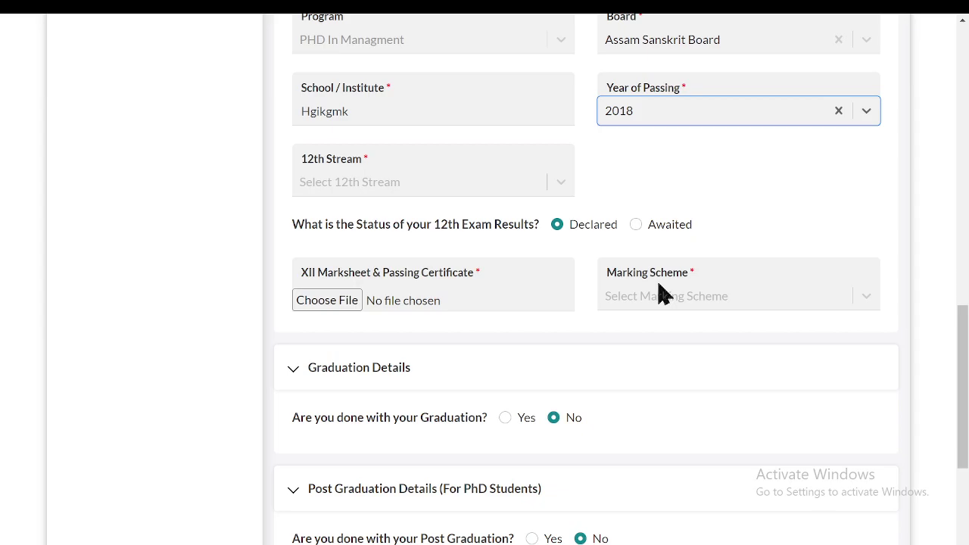
scroll(663, 287, "down", 2)
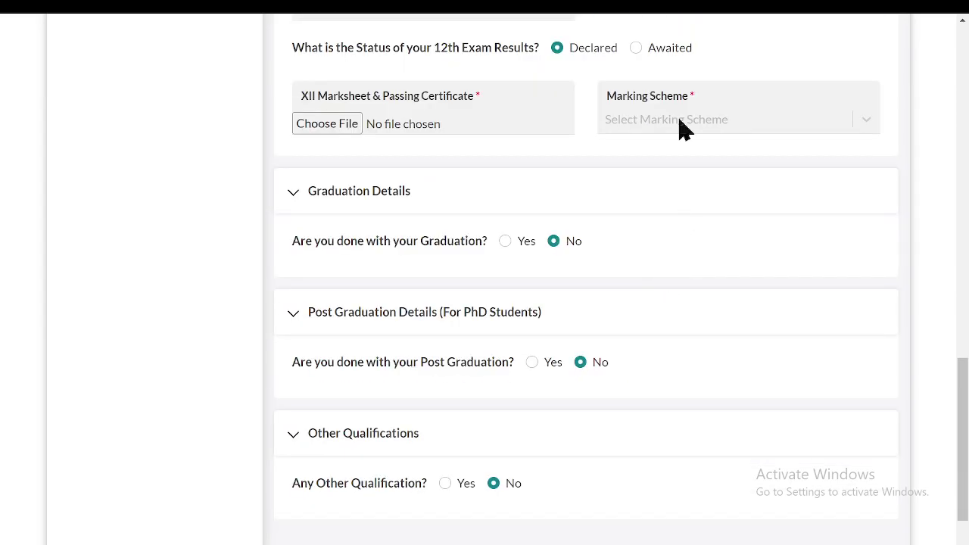
left_click(653, 51)
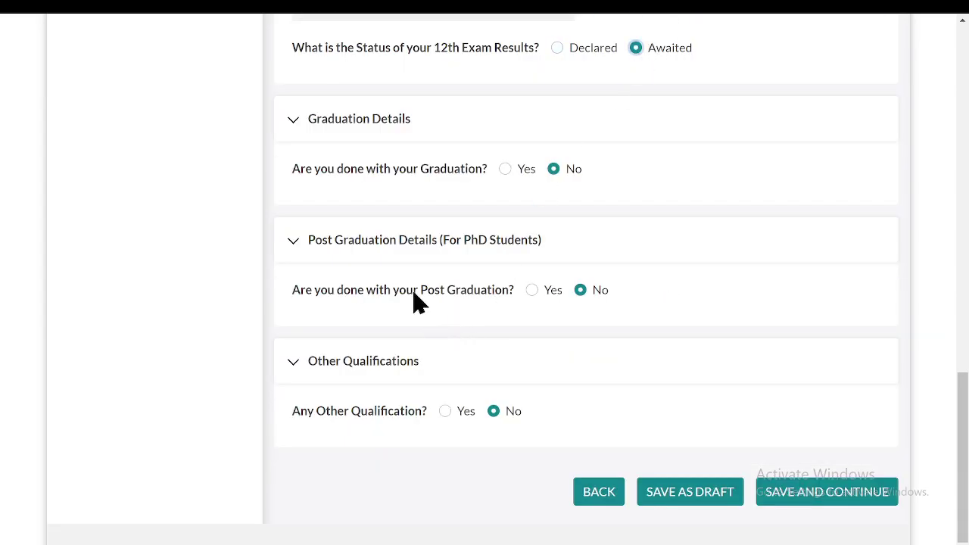
left_click(559, 47)
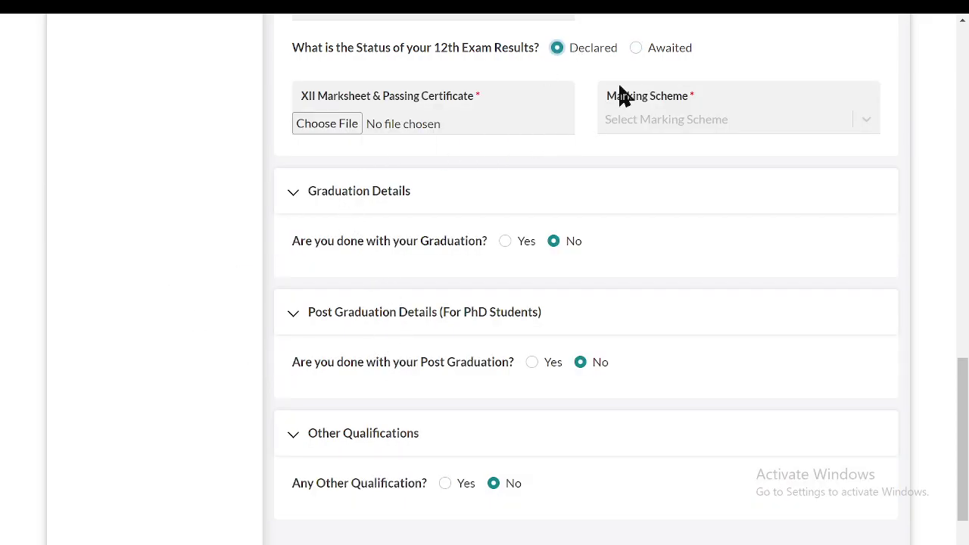
left_click(670, 48)
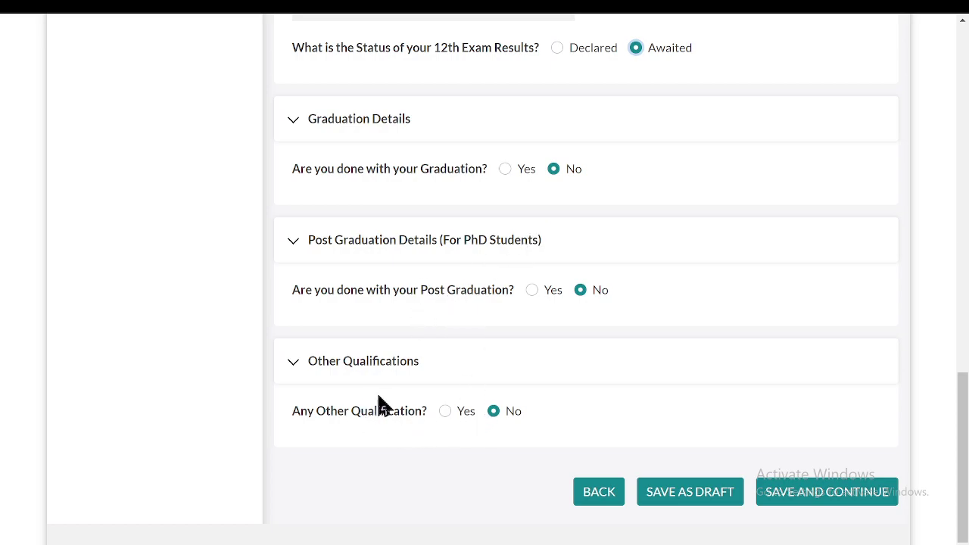
left_click(803, 499)
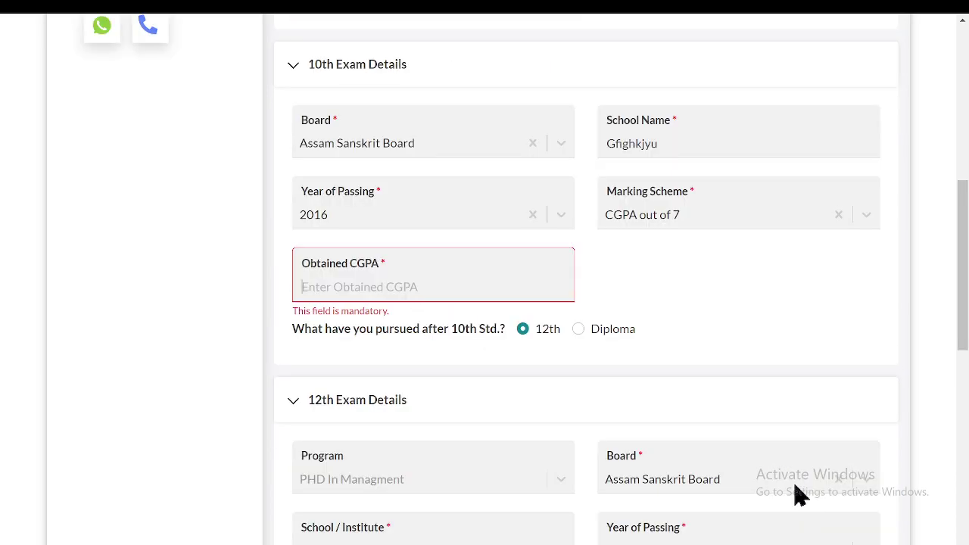
- Enter 78 as the obtained CGPA in the 10th Exam Details
scroll(369, 326, "down", 3)
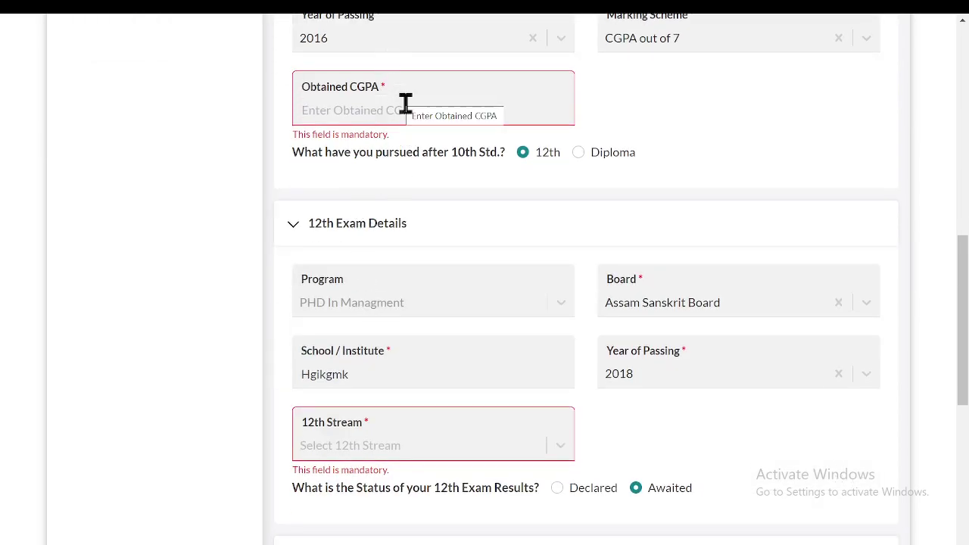
left_click(406, 103)
type("7")
- Set the 12th stream to Commerce with Mathematics in the 12th Exam Details and try to save and continue
scroll(519, 330, "down", 8)
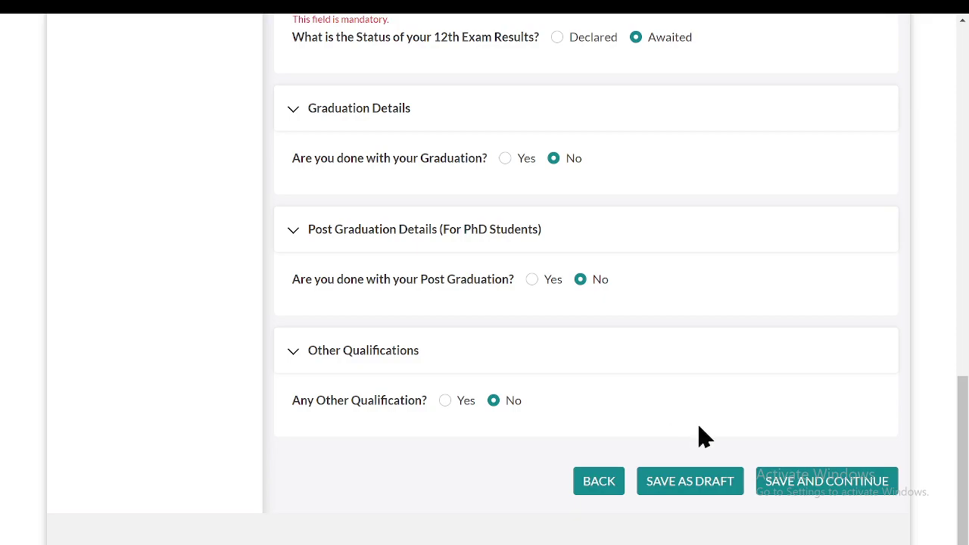
scroll(472, 320, "up", 6)
left_click(391, 354)
scroll(409, 378, "up", 1)
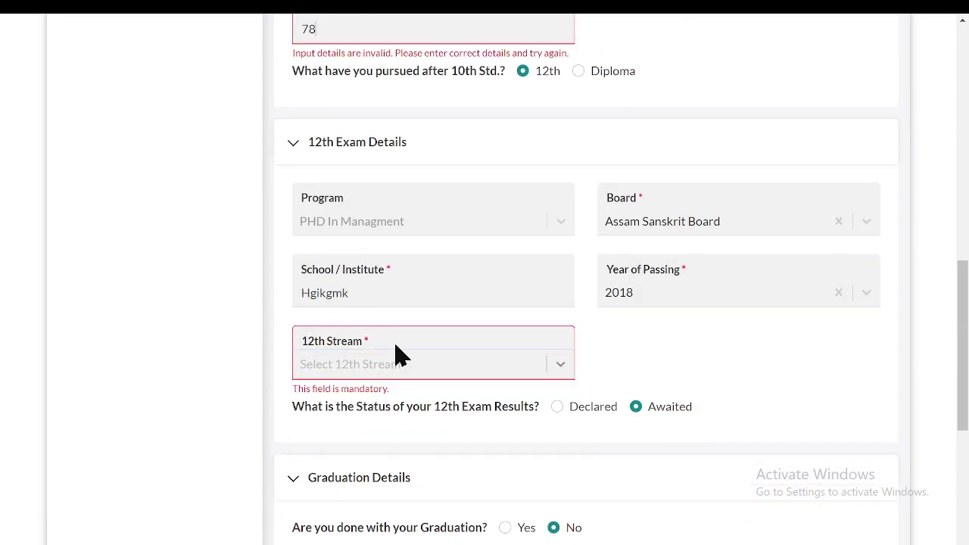
left_click(426, 372)
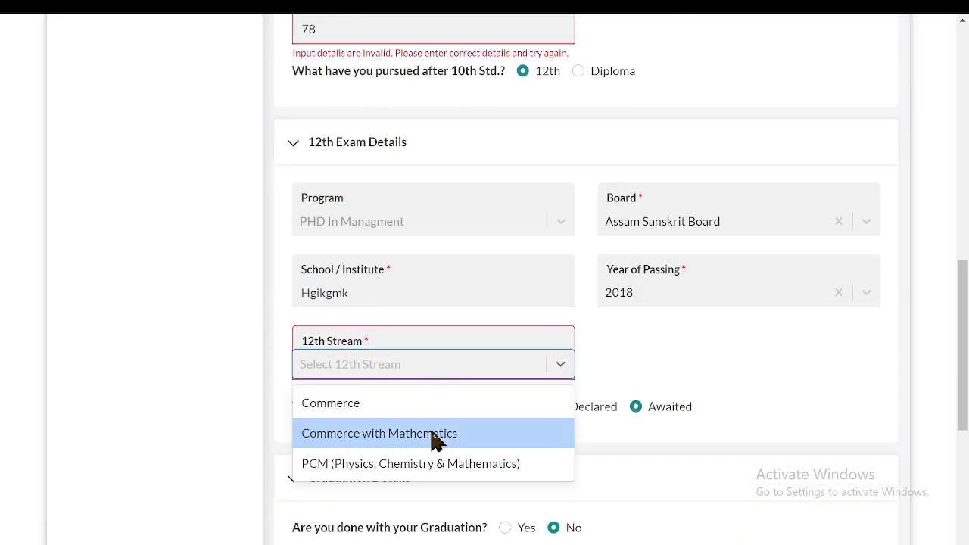
left_click(435, 433)
scroll(677, 448, "down", 5)
left_click(791, 484)
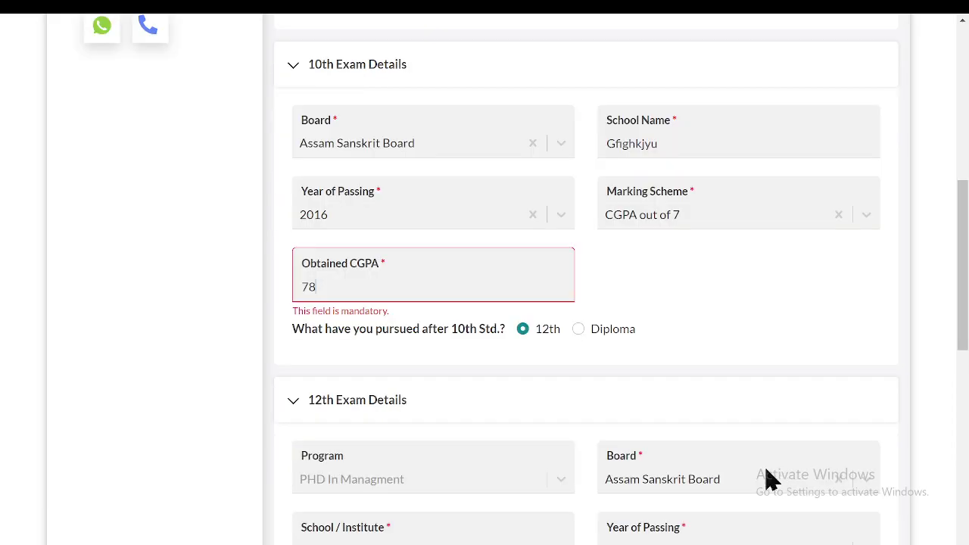
- Re-enter 78 as the obtained CGPA in the 10th Exam Details, then save and continue to the Documents step
left_click(417, 295)
type("78")
scroll(484, 411, "down", 8)
left_click(794, 488)
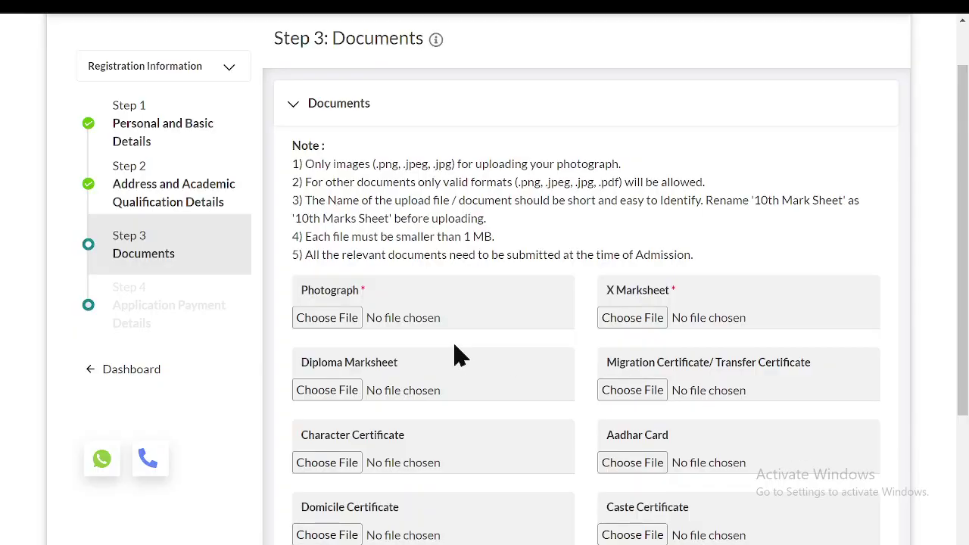
- Examine the upload rules and certificate fields in the Documents step, and try to save and continue without attaching any files
scroll(454, 351, "up", 1)
scroll(458, 351, "down", 3)
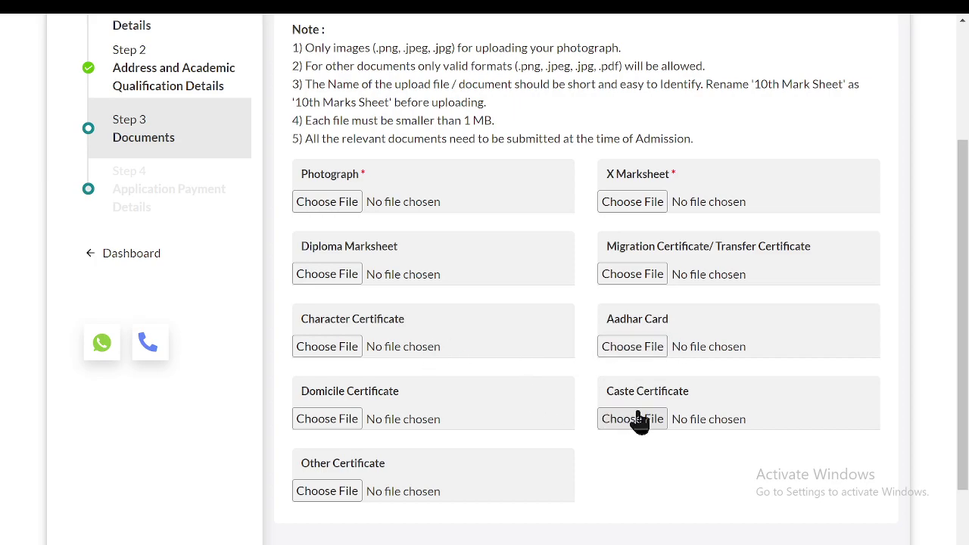
scroll(301, 485, "down", 1)
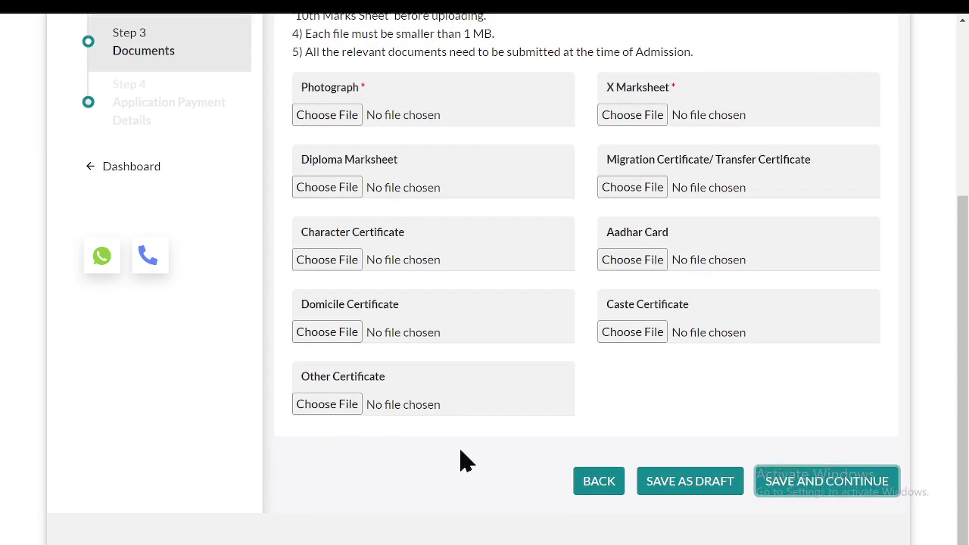
left_click(796, 475)
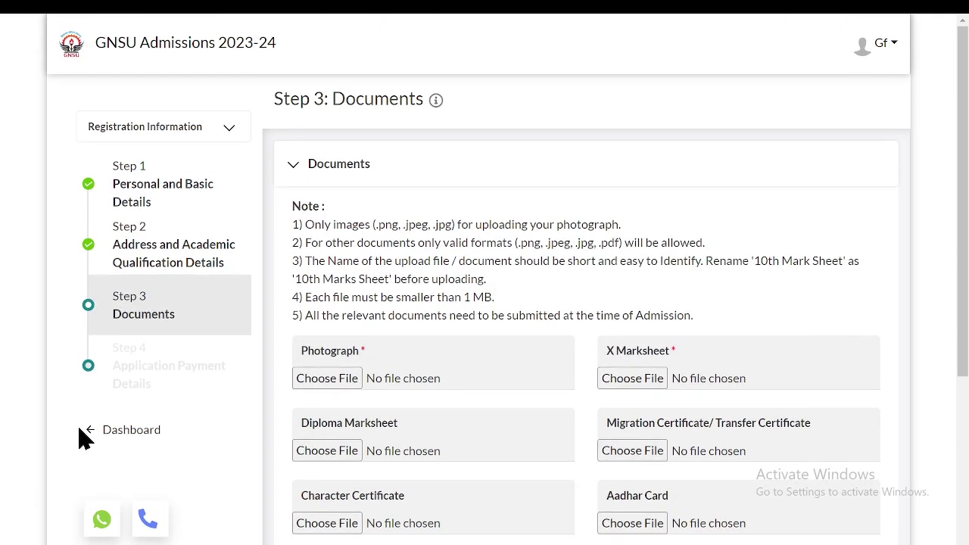
scroll(290, 389, "down", 4)
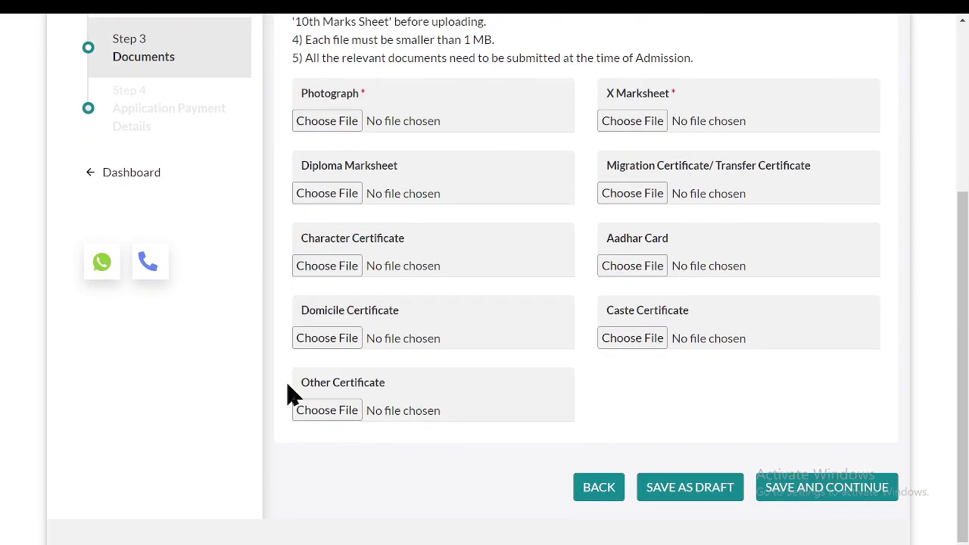
scroll(444, 416, "up", 4)
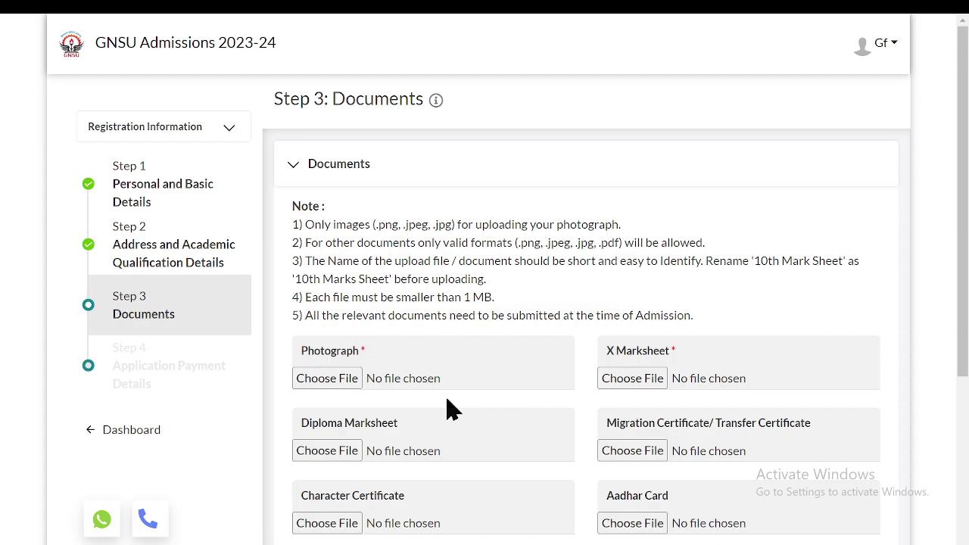
scroll(451, 409, "down", 4)
scroll(451, 410, "up", 4)
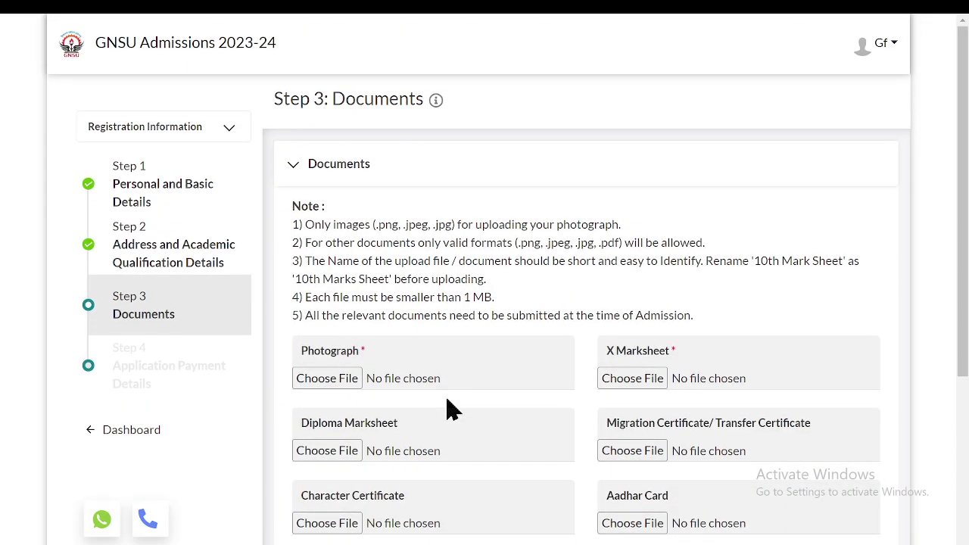